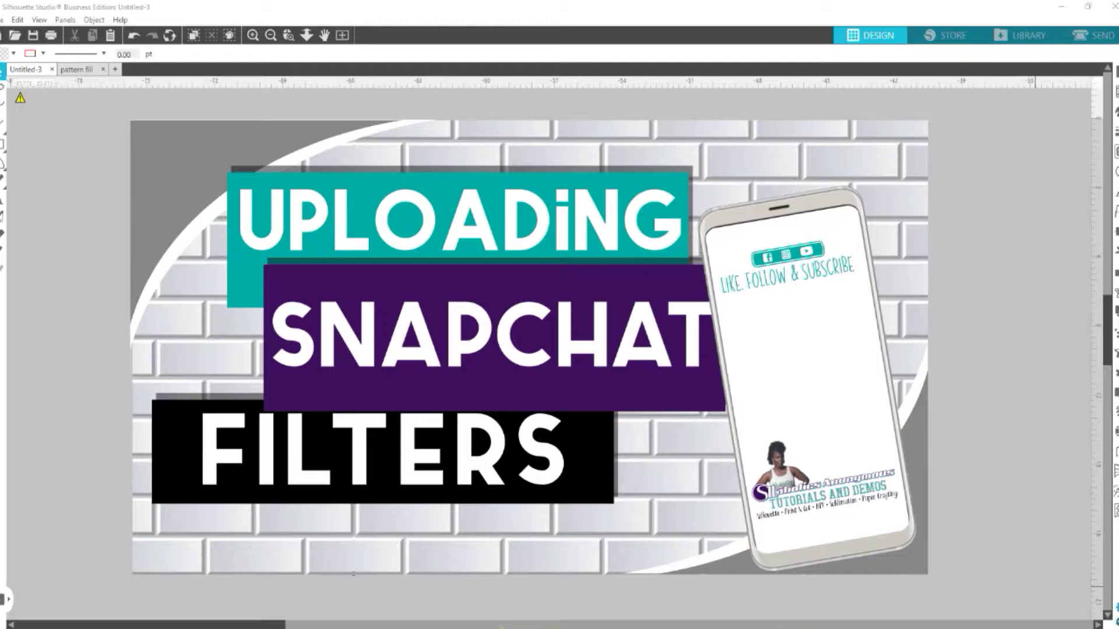
pyautogui.moveTo(440, 628)
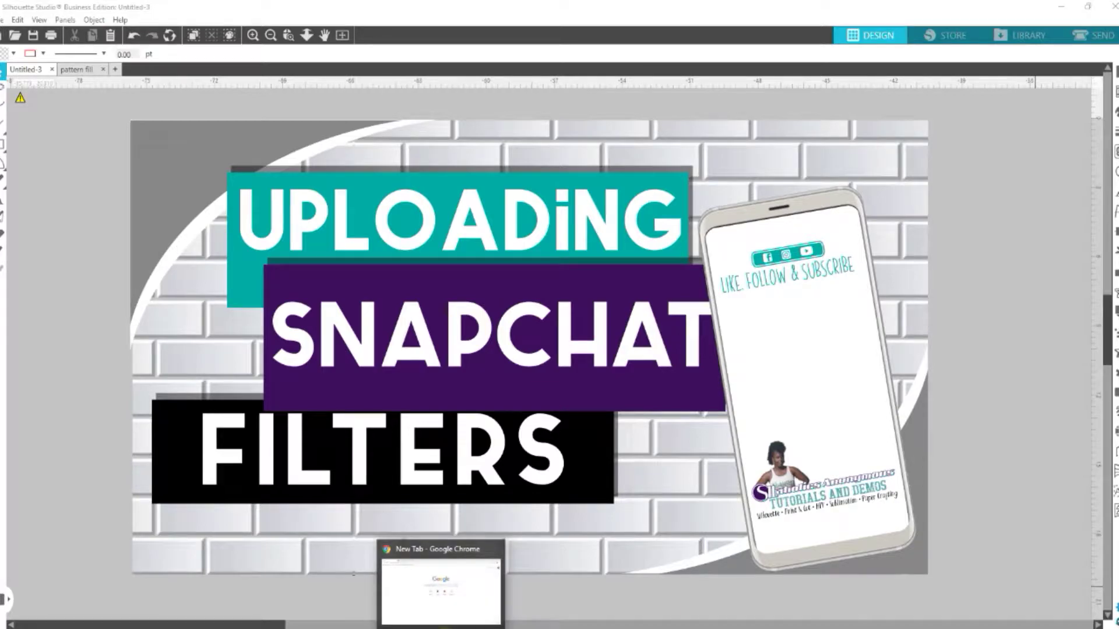
pyautogui.click(441, 588)
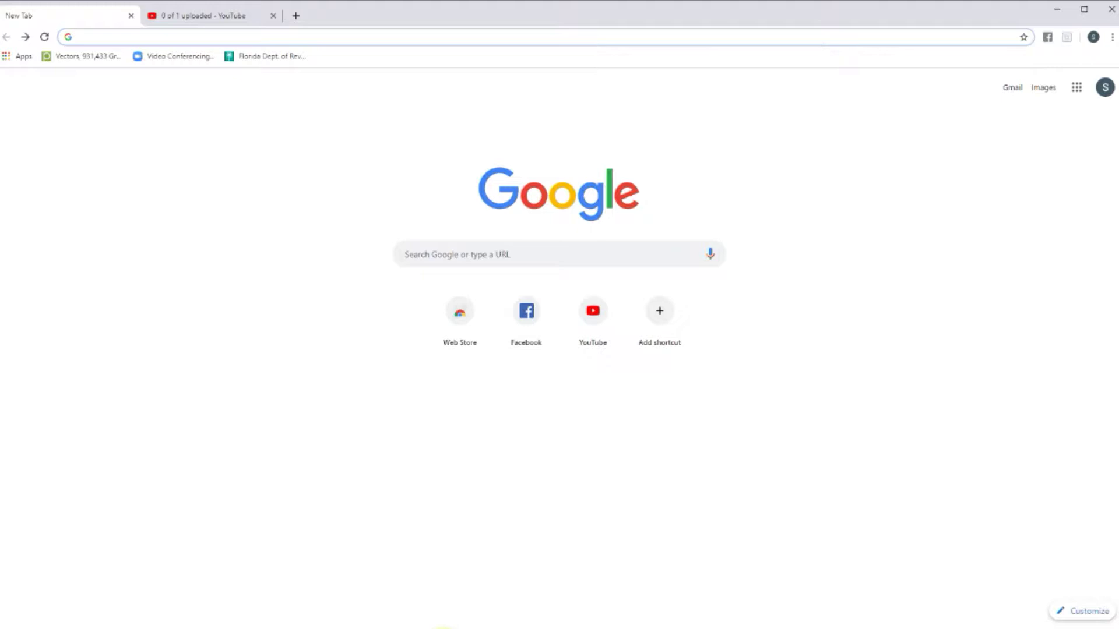
pyautogui.click(151, 38)
pyautogui.write('www.s')
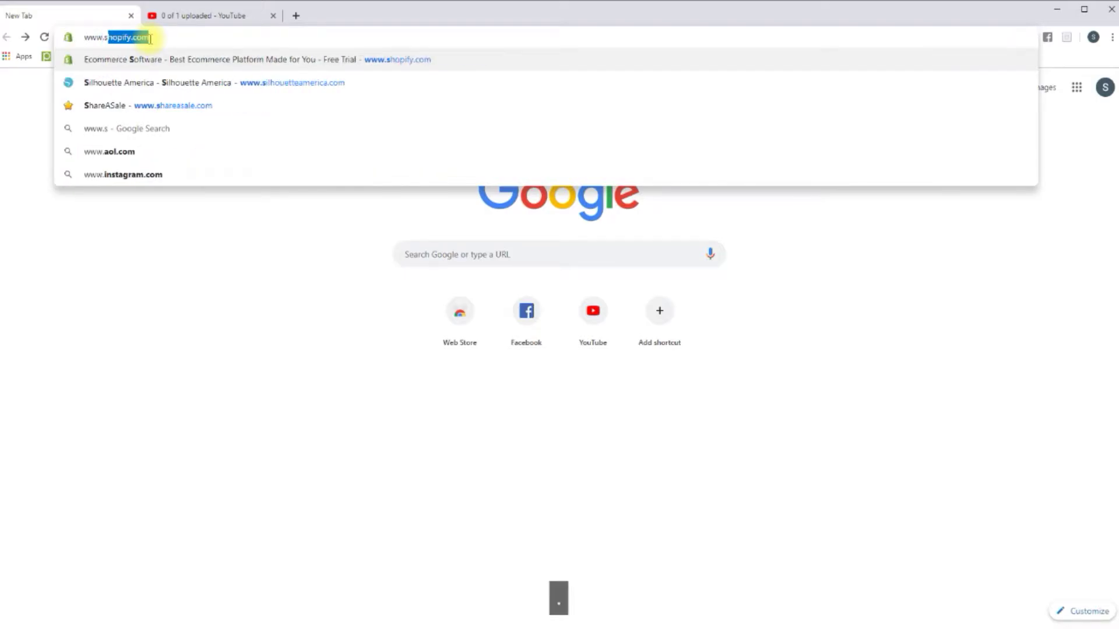
pyautogui.write('napchat')
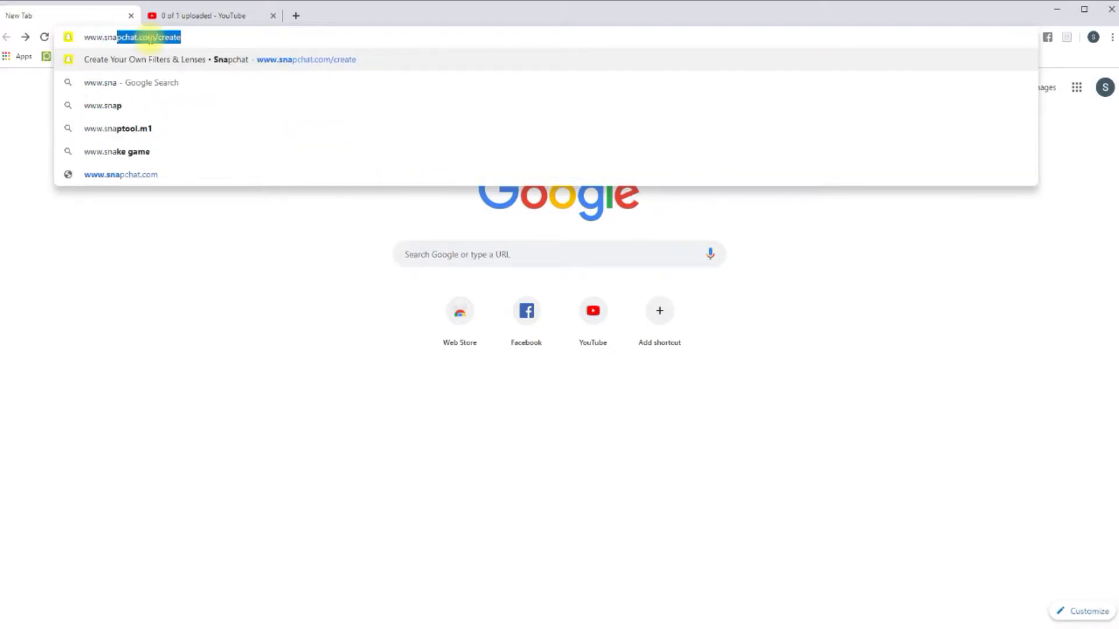
pyautogui.press('Right')
pyautogui.press('Return')
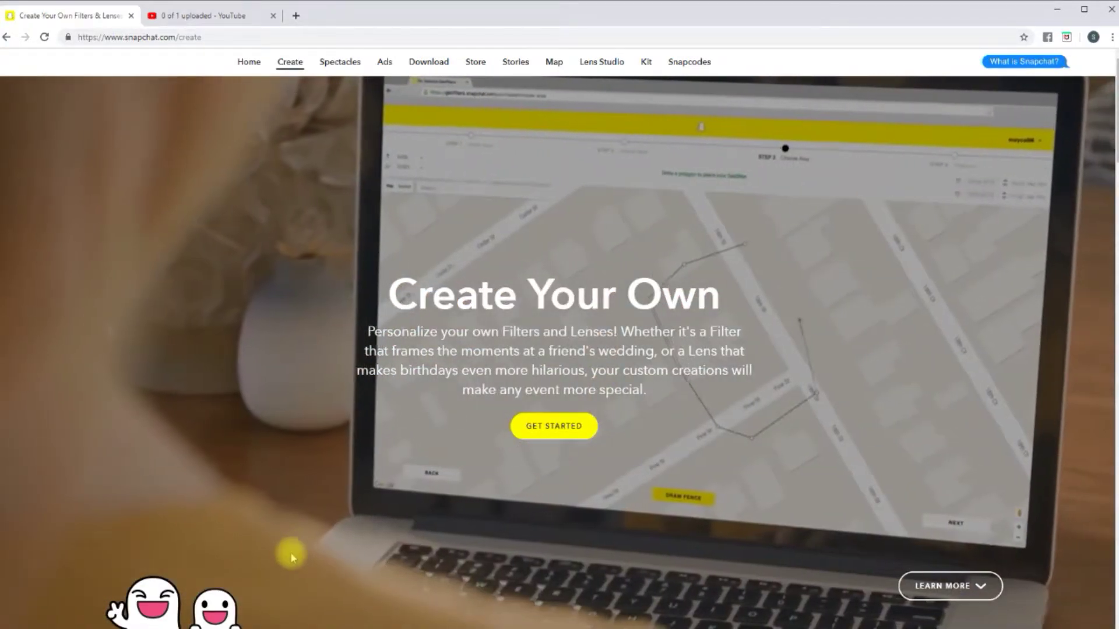
# Switch to File Explorer and check the Desktop folder for the Snap tutorial PNG file.
pyautogui.click(266, 620)
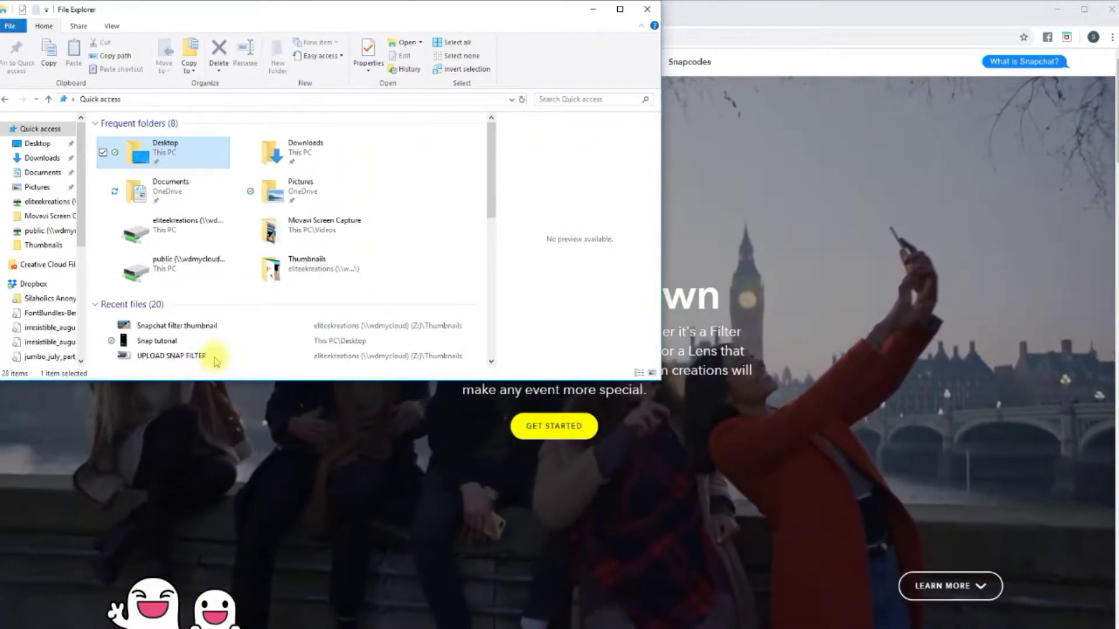
pyautogui.doubleClick(162, 150)
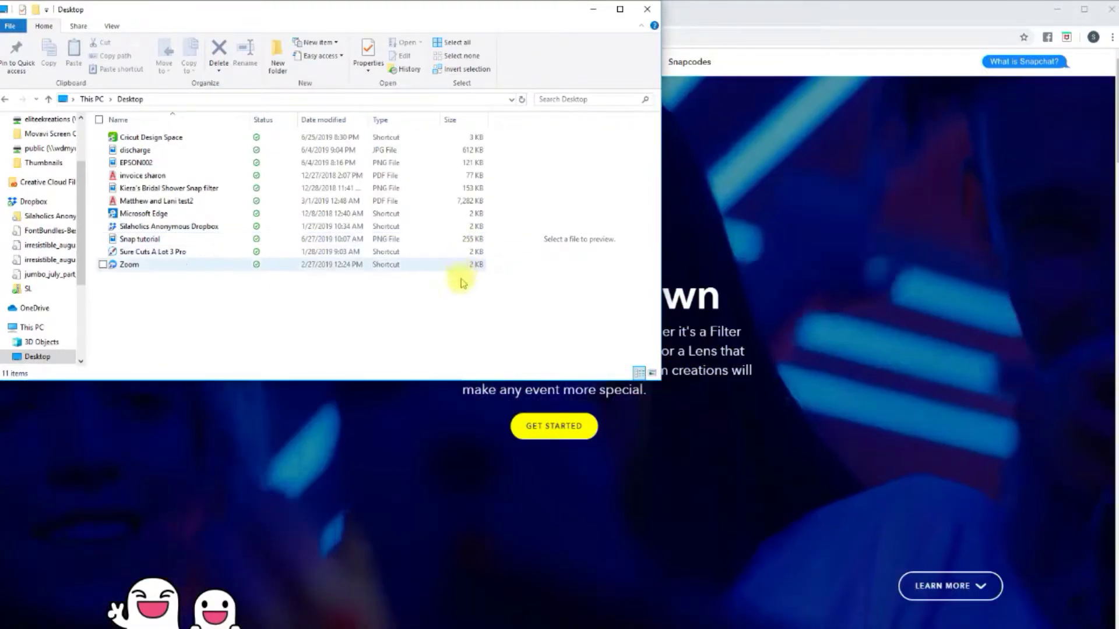
# Return to the Snapchat page in Chrome and start a new custom filter from the Creative Tools.
pyautogui.click(546, 430)
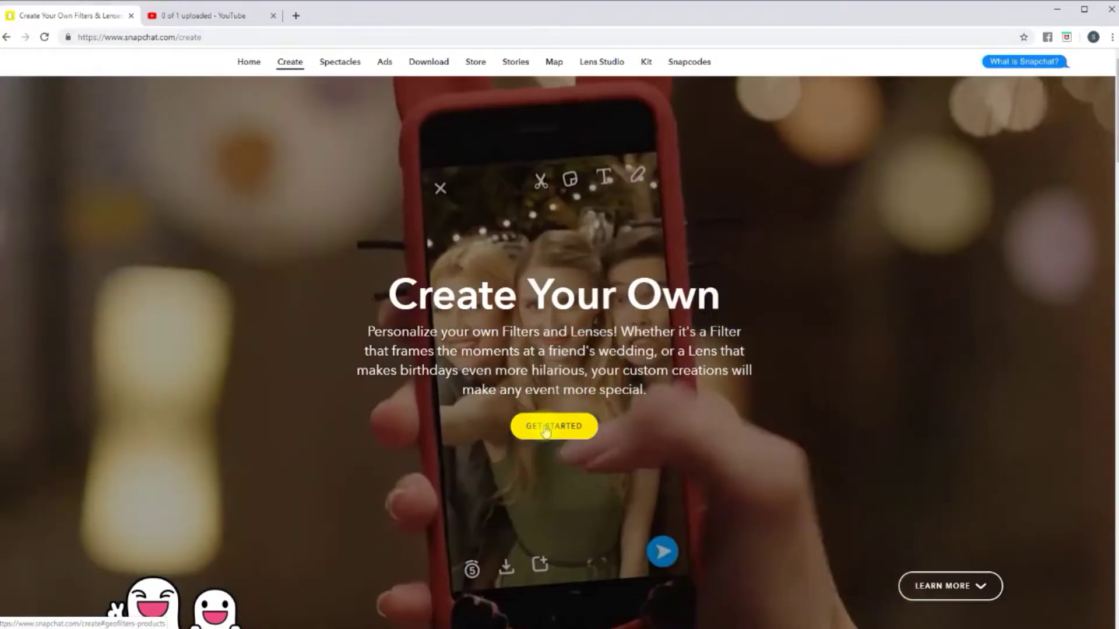
pyautogui.click(545, 431)
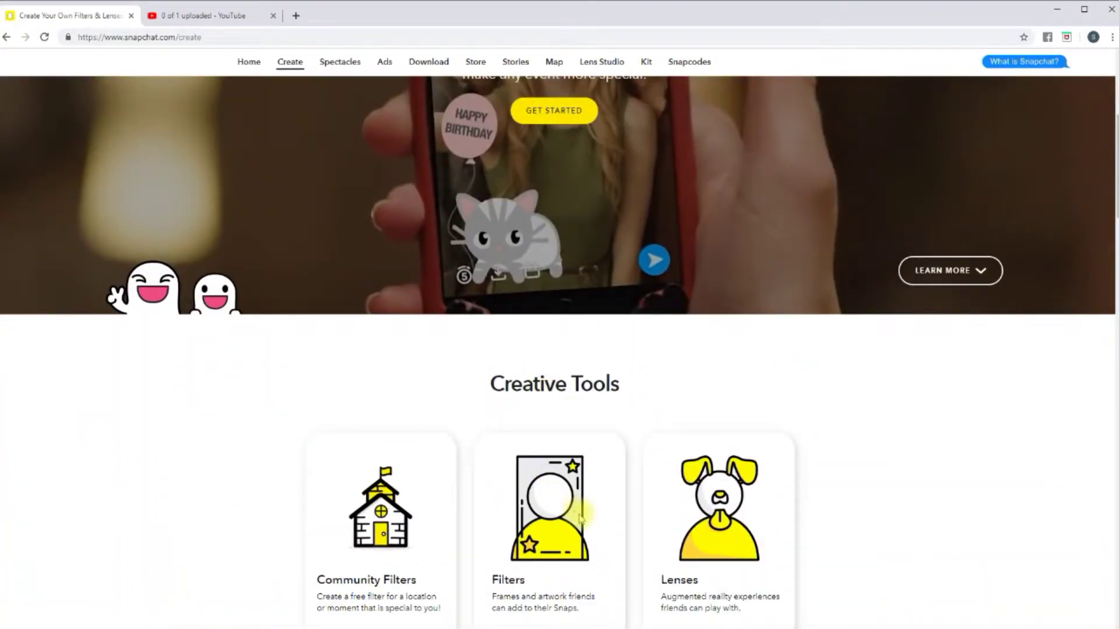
pyautogui.scroll(-5, 575, 513)
pyautogui.click(539, 283)
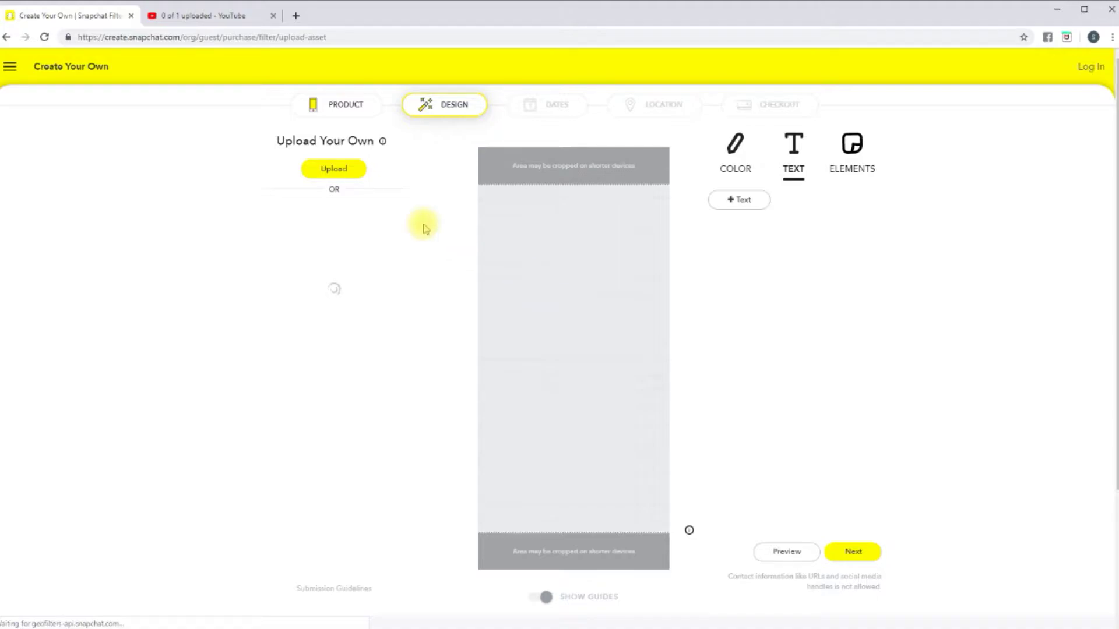
# Upload the Snap tutorial PNG from the Desktop folder and enlarge it to fill the whole filter canvas.
pyautogui.click(338, 175)
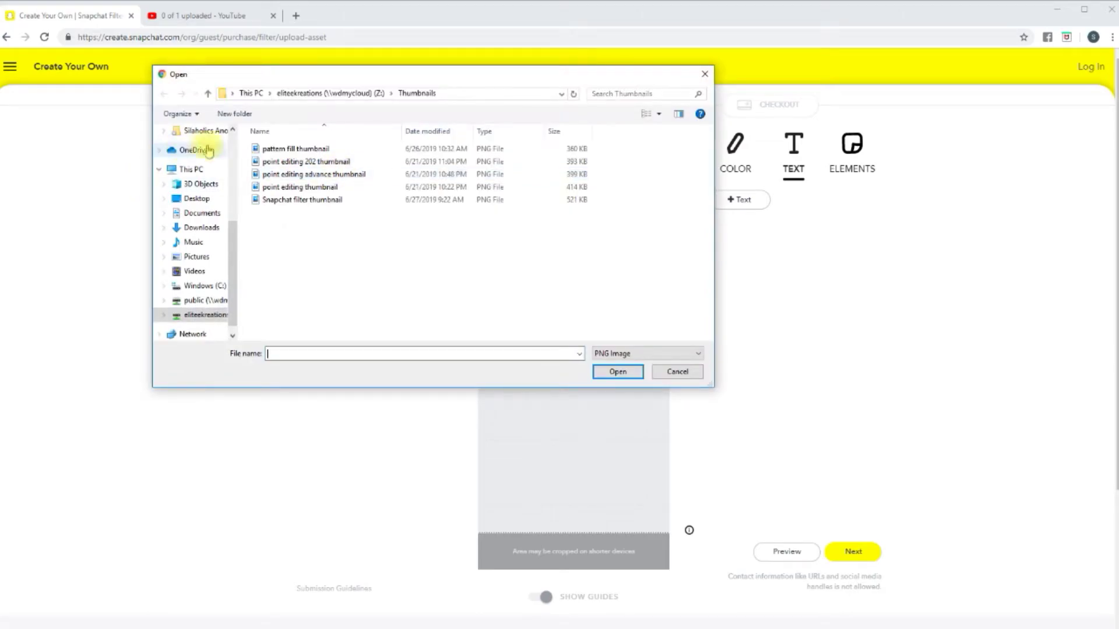
pyautogui.scroll(5, 219, 242)
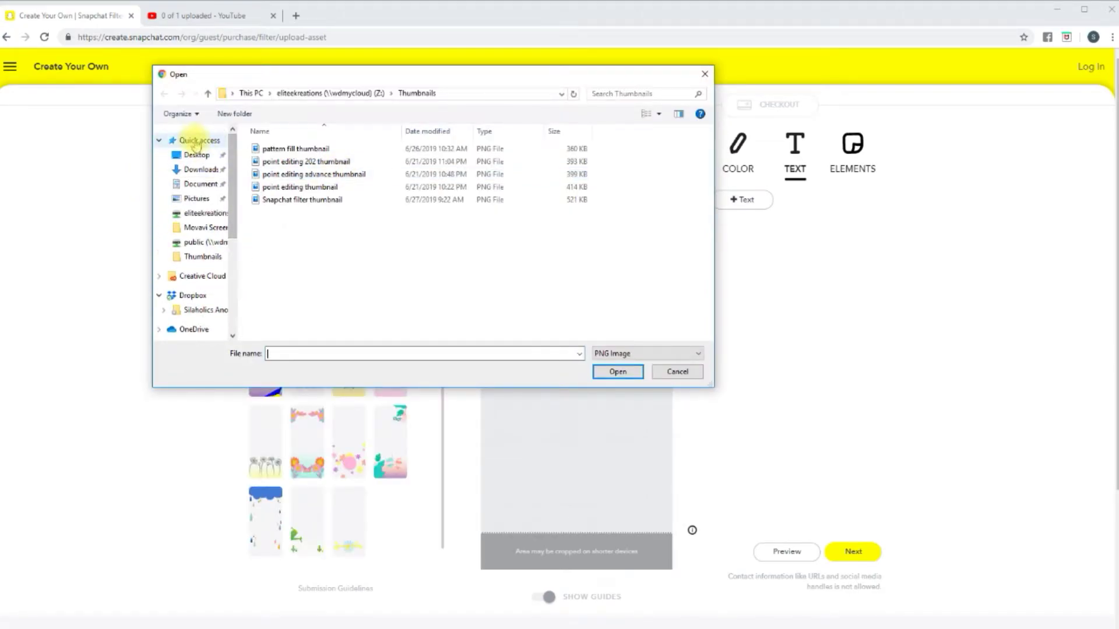
pyautogui.click(219, 157)
pyautogui.doubleClick(411, 160)
pyautogui.moveTo(533, 274); pyautogui.dragTo(505, 167)
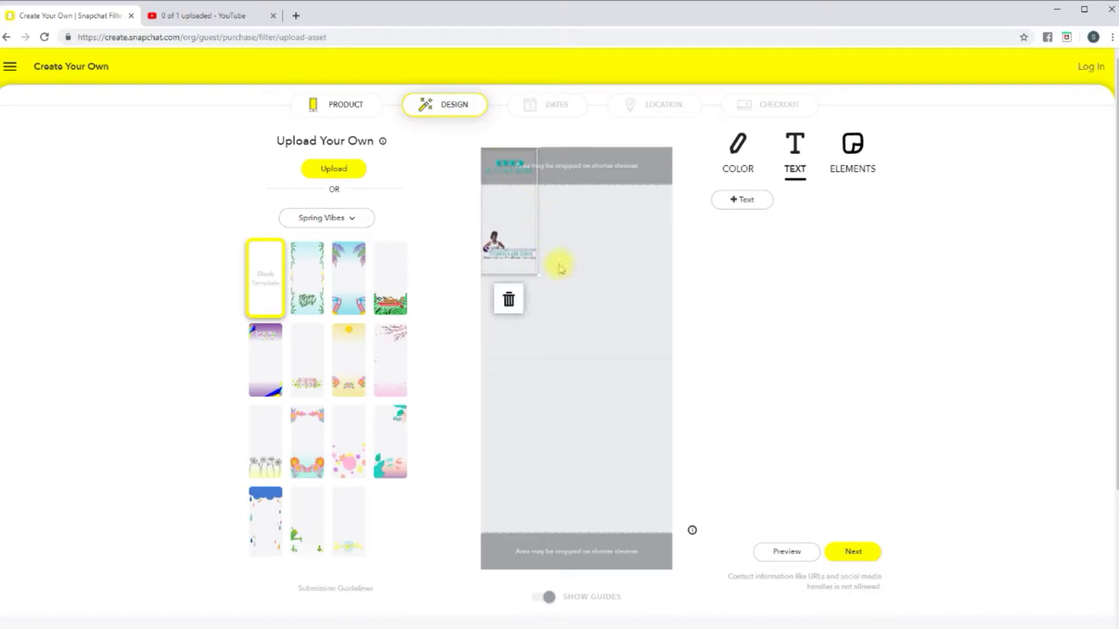
pyautogui.moveTo(540, 282); pyautogui.dragTo(688, 579)
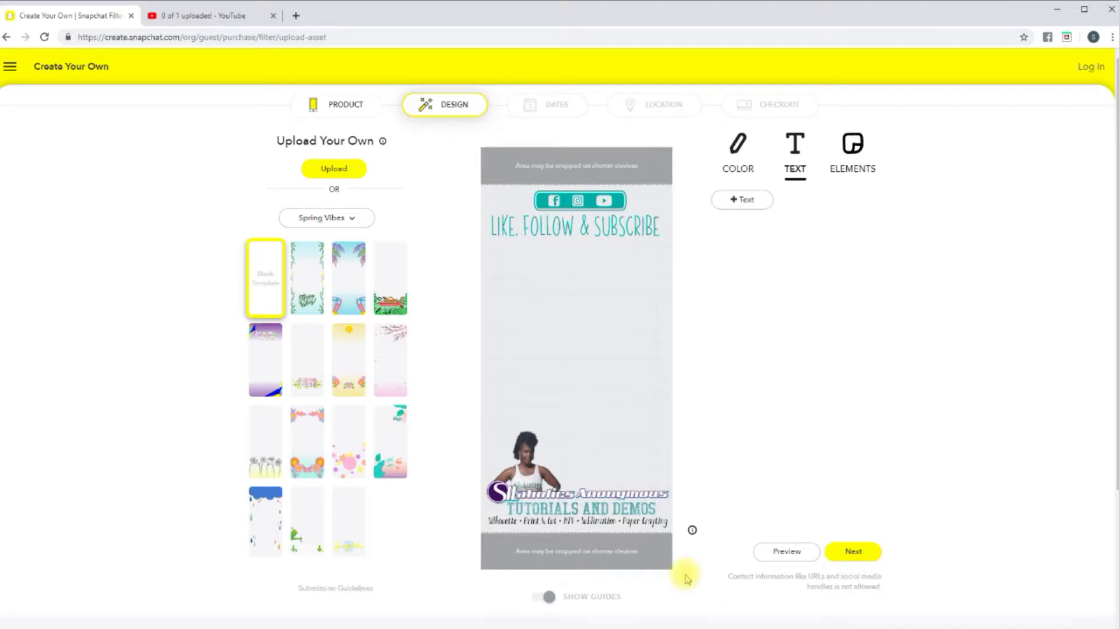
# Preview the filter on a small phone and a large phone, and close the preview.
pyautogui.click(796, 557)
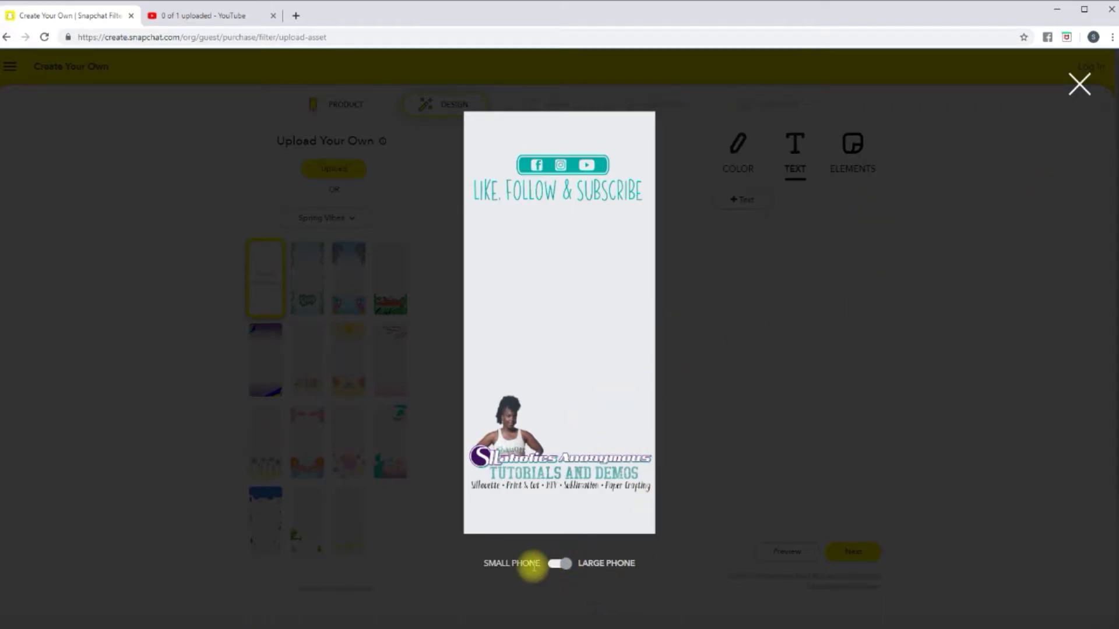
pyautogui.click(557, 564)
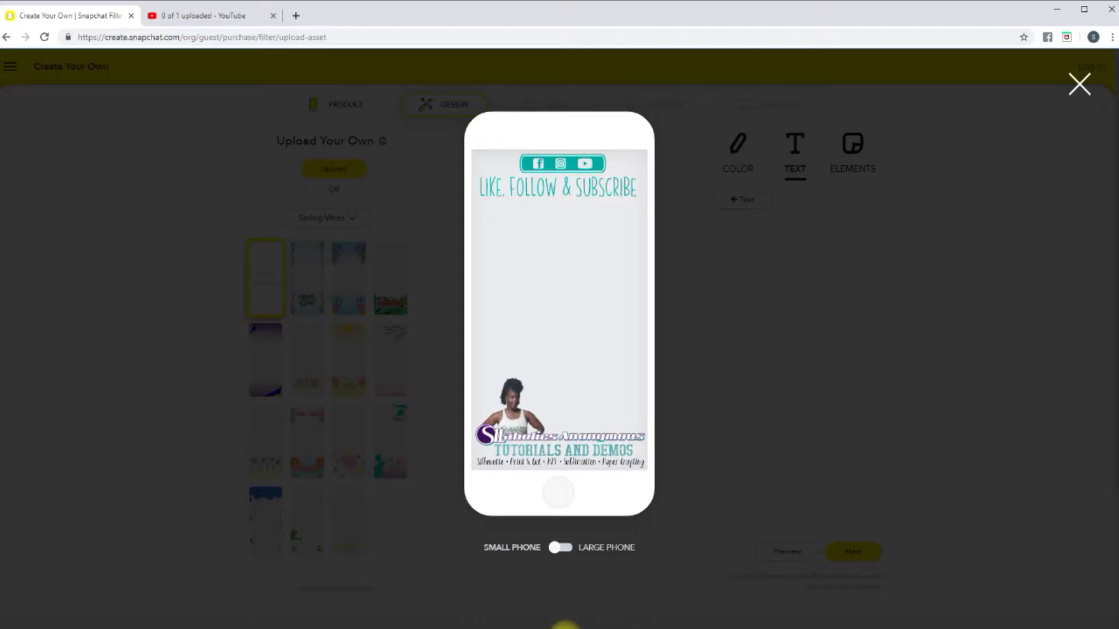
pyautogui.click(568, 550)
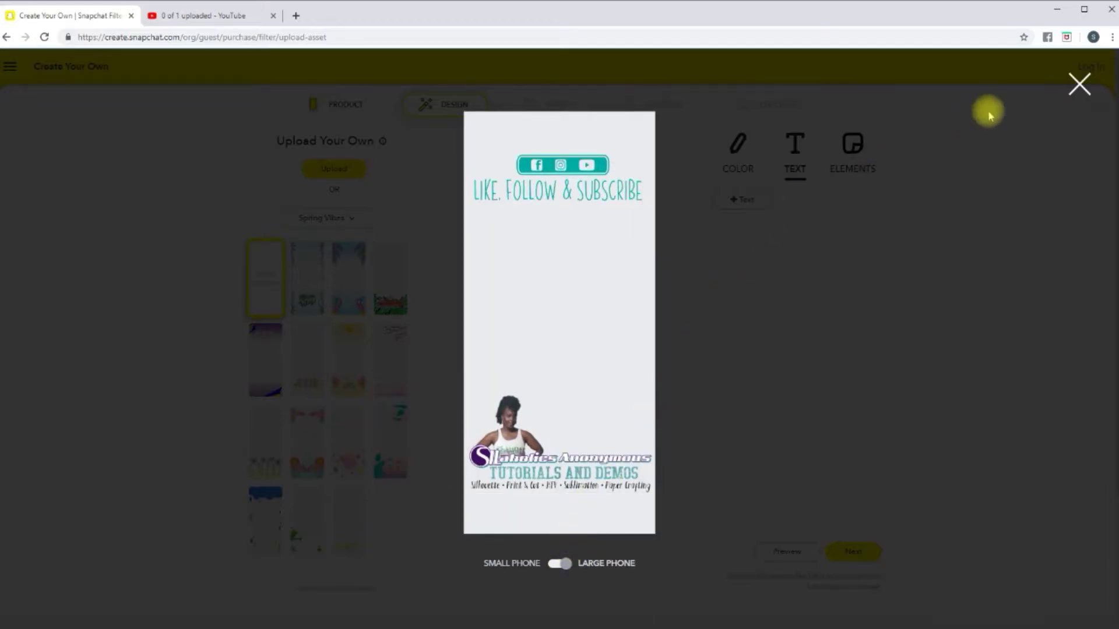
pyautogui.click(1079, 85)
# Accept the design and continue to the location stage with the one-time event dates June 27 to 28, 01:00 pm to 01:00 pm.
pyautogui.click(853, 551)
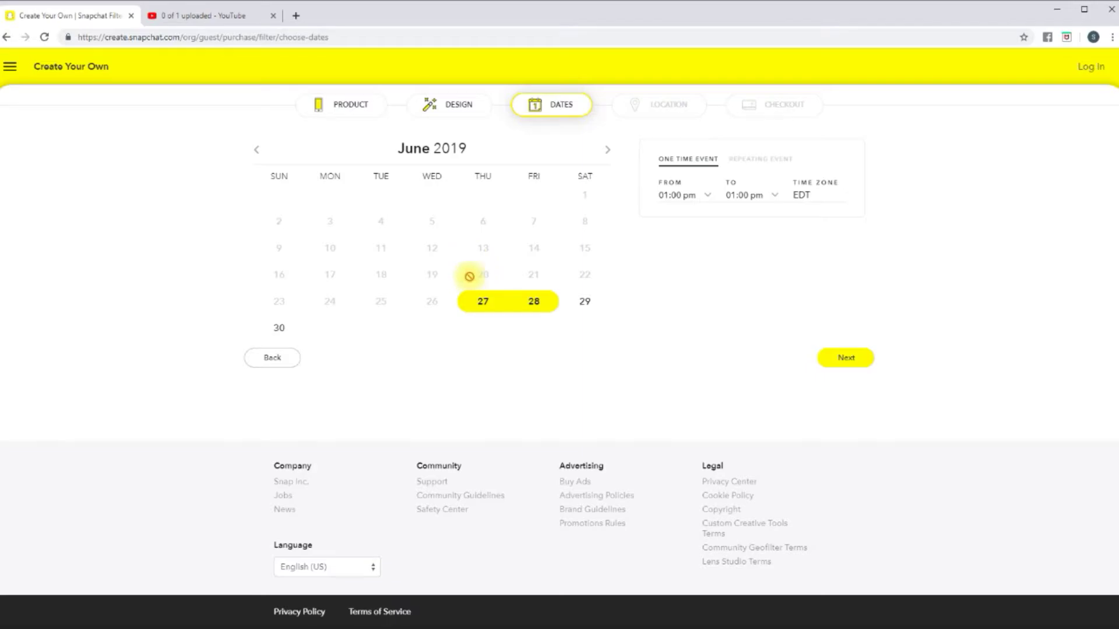
pyautogui.click(851, 367)
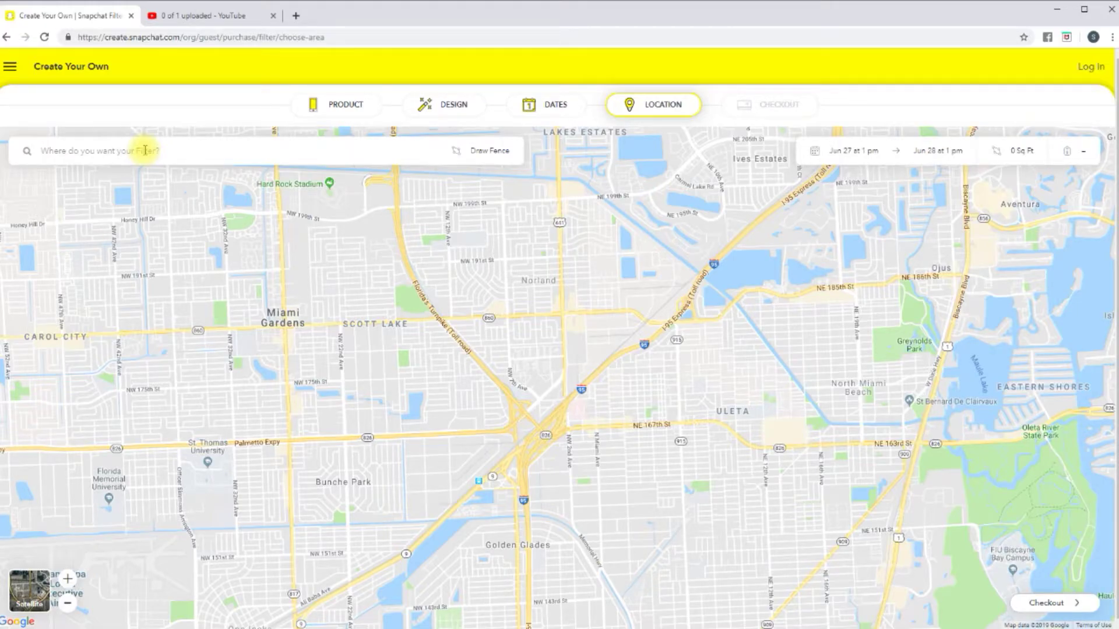
# Draw a four-cornered fence of about 138.8 million sq ft from Miami Gardens across Norland to Golden Glades.
pyautogui.click(490, 153)
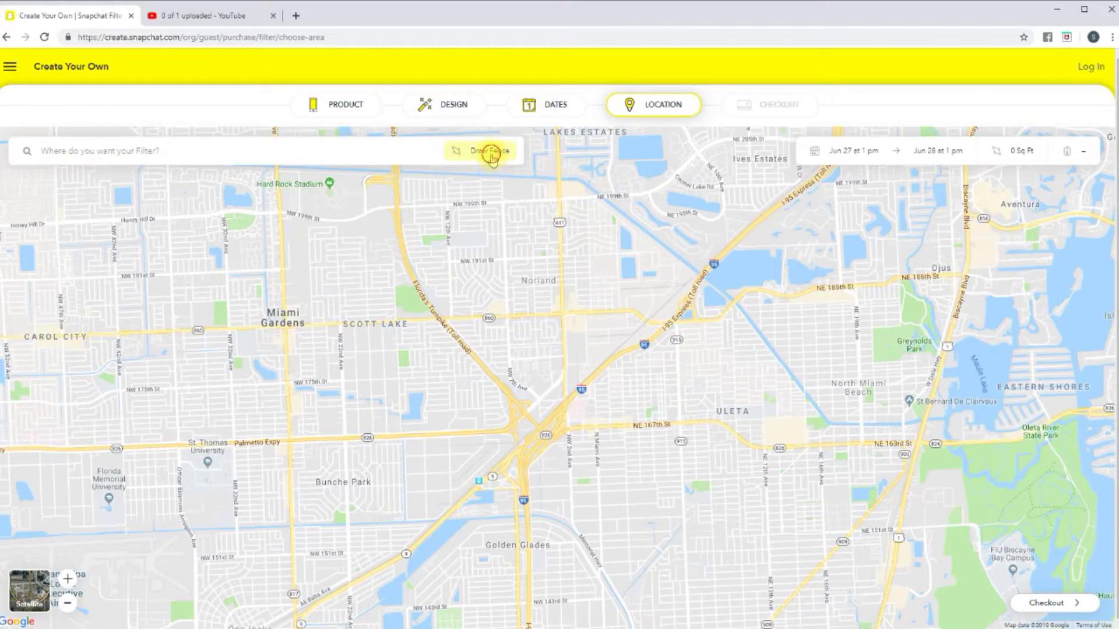
pyautogui.click(255, 223)
pyautogui.click(624, 227)
pyautogui.click(623, 441)
pyautogui.click(492, 489)
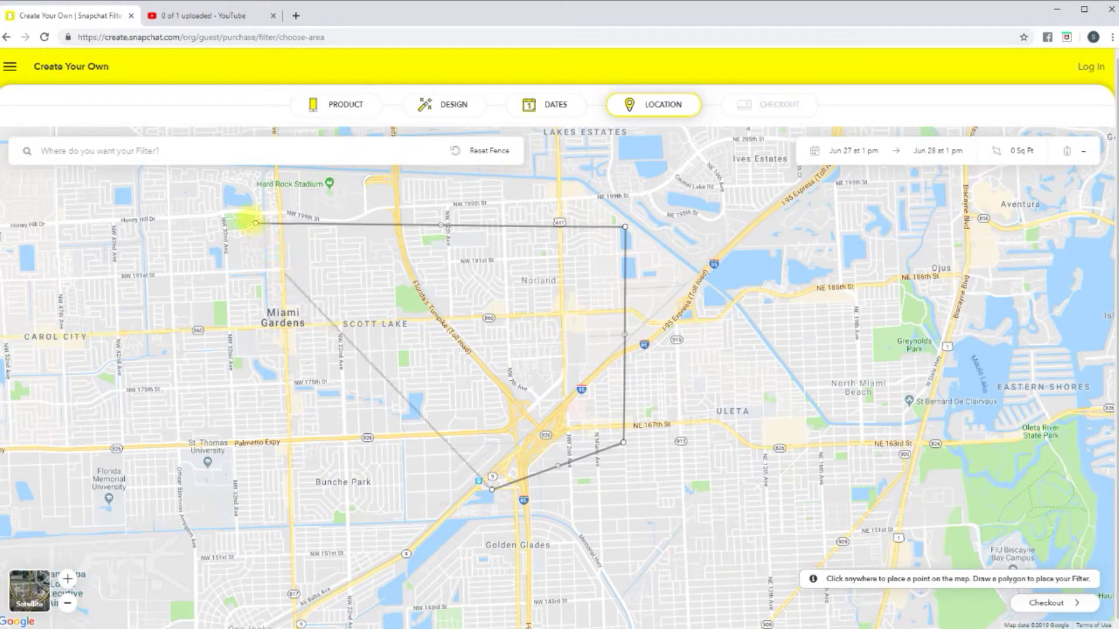
pyautogui.click(253, 223)
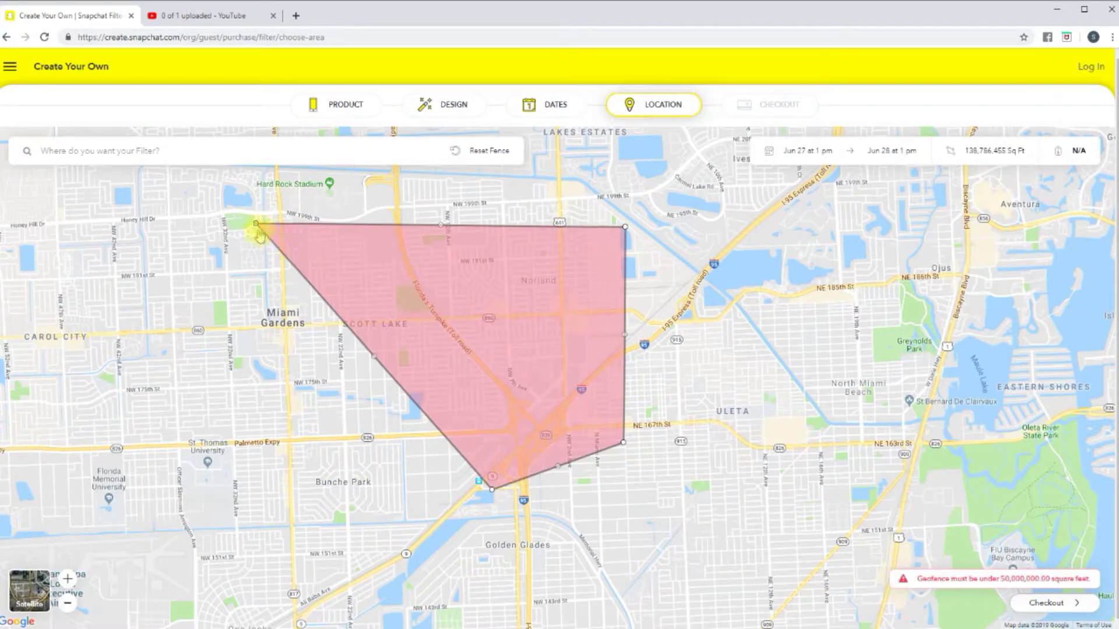
# Shrink the fence to about 39.2 million sq ft by pulling its two western corners inward, and reset the fence.
pyautogui.moveTo(258, 234); pyautogui.dragTo(505, 291)
pyautogui.moveTo(492, 492); pyautogui.dragTo(516, 366)
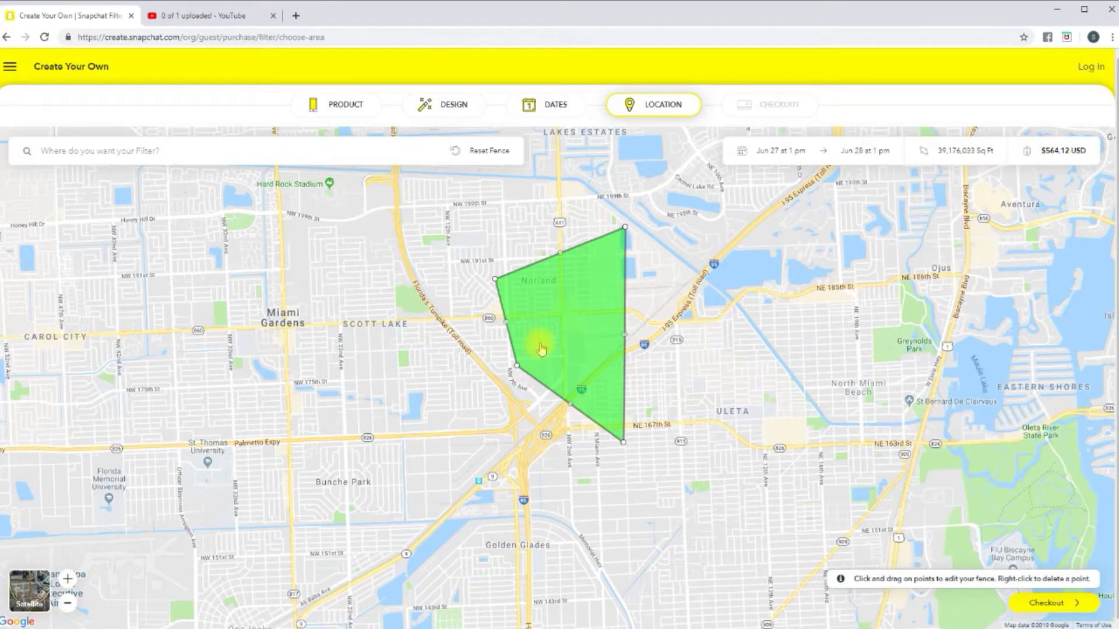
pyautogui.moveTo(452, 332); pyautogui.dragTo(489, 324)
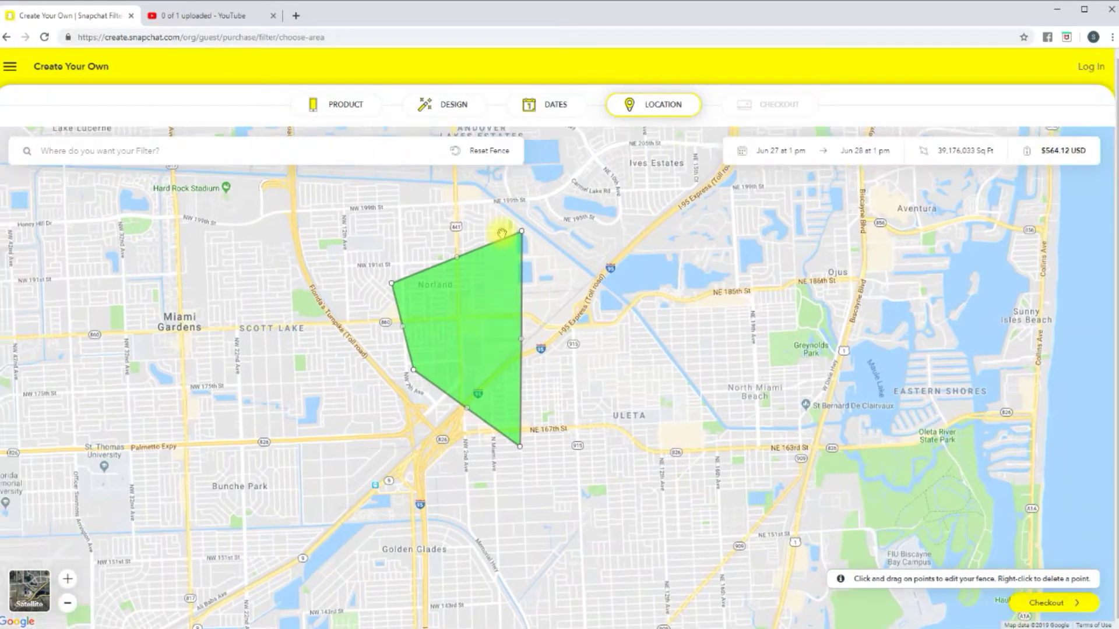
pyautogui.click(489, 151)
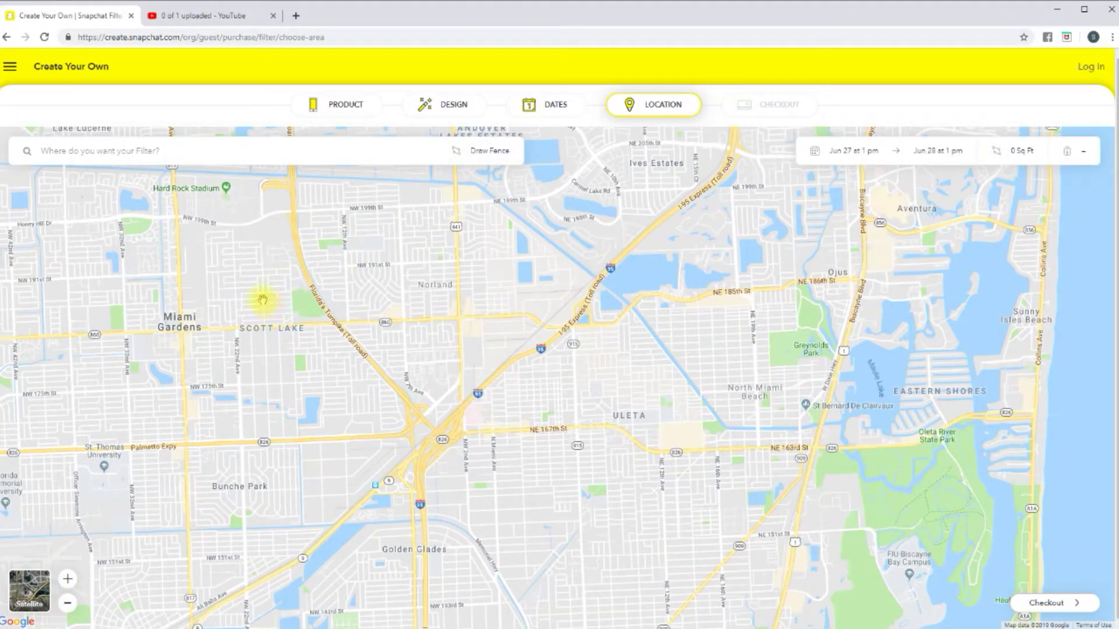
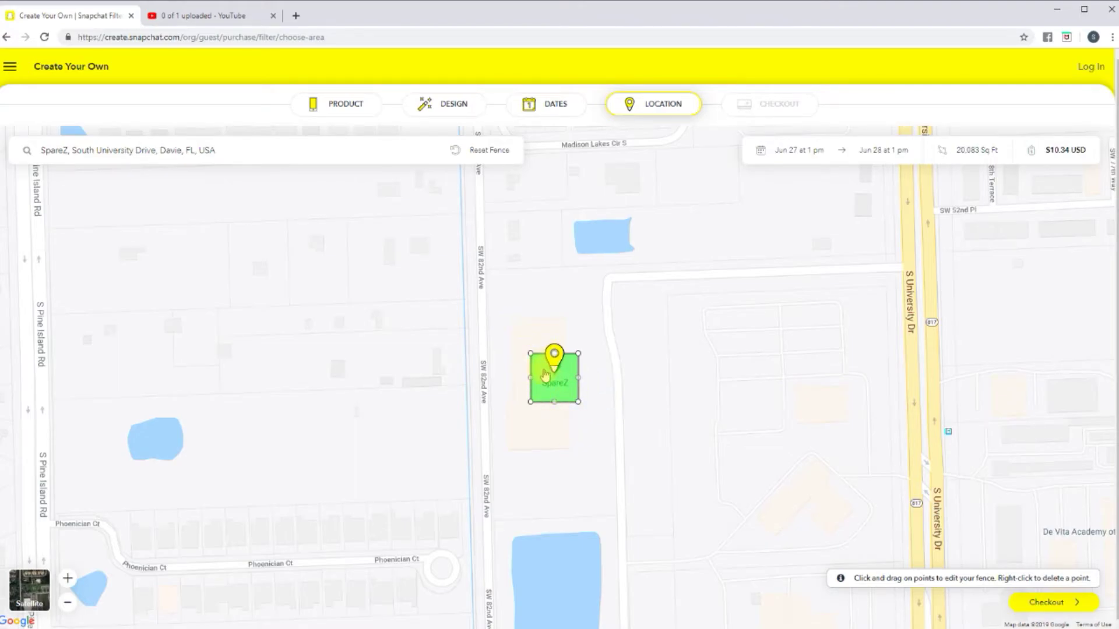
# Reshape the fence at SpareZ to cover the whole building, about 64,900 sq ft, by moving its four corners to the building outline.
pyautogui.moveTo(530, 354); pyautogui.dragTo(512, 318)
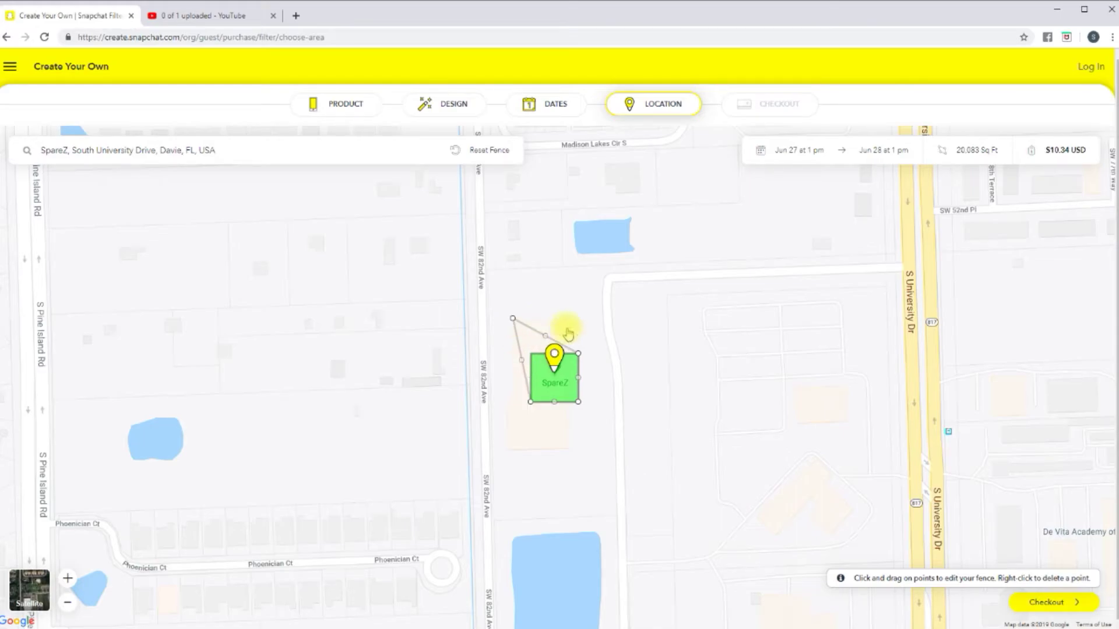
pyautogui.moveTo(578, 353); pyautogui.dragTo(570, 317)
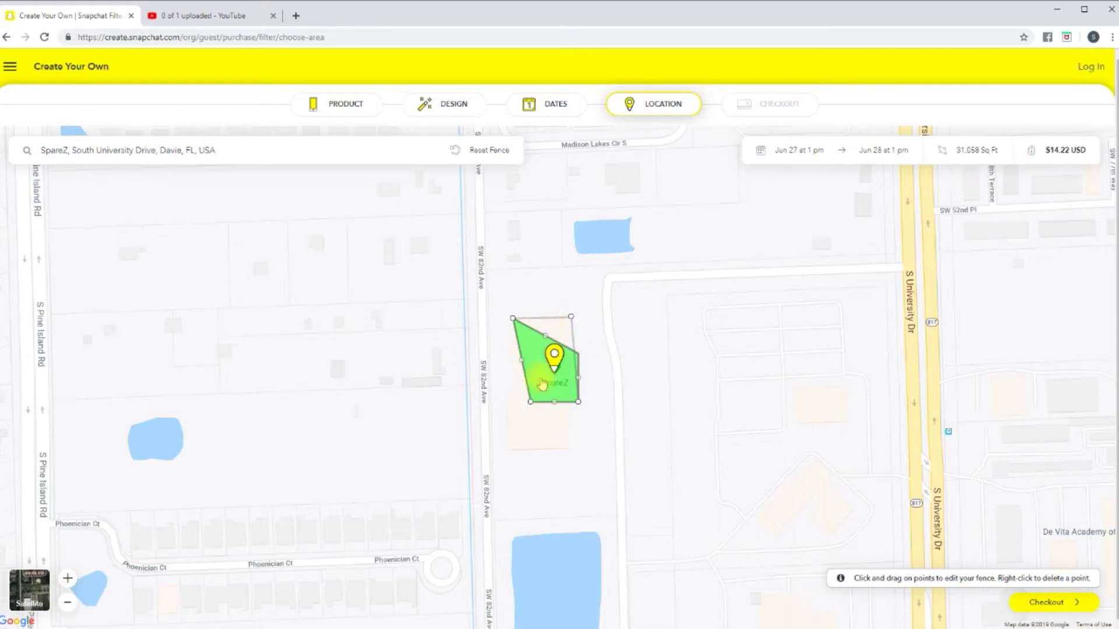
pyautogui.moveTo(530, 402); pyautogui.dragTo(516, 453)
pyautogui.moveTo(579, 404); pyautogui.dragTo(568, 455)
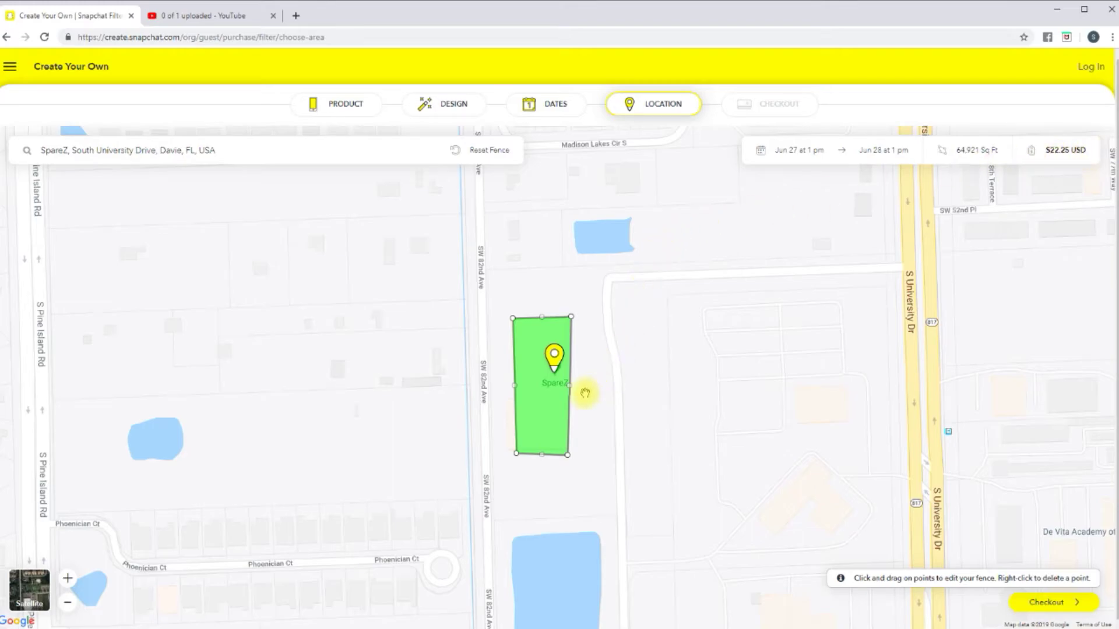
# Narrow the SpareZ fence from both sides to a slim north-south strip of about 23,700 sq ft inside the building.
pyautogui.moveTo(567, 455); pyautogui.dragTo(556, 440)
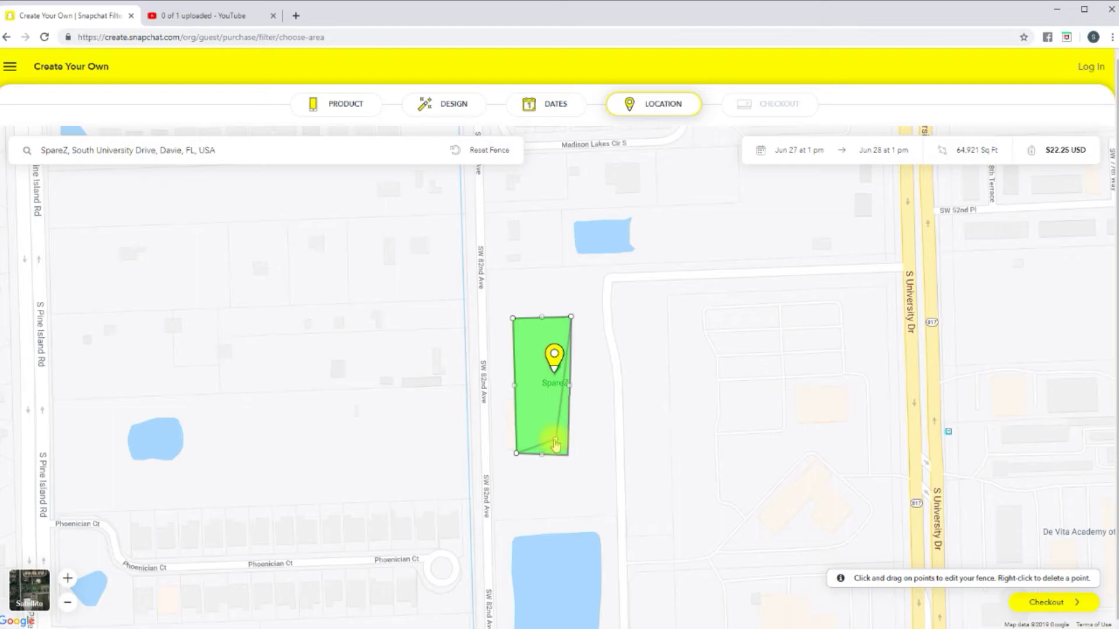
pyautogui.moveTo(571, 319); pyautogui.dragTo(546, 319)
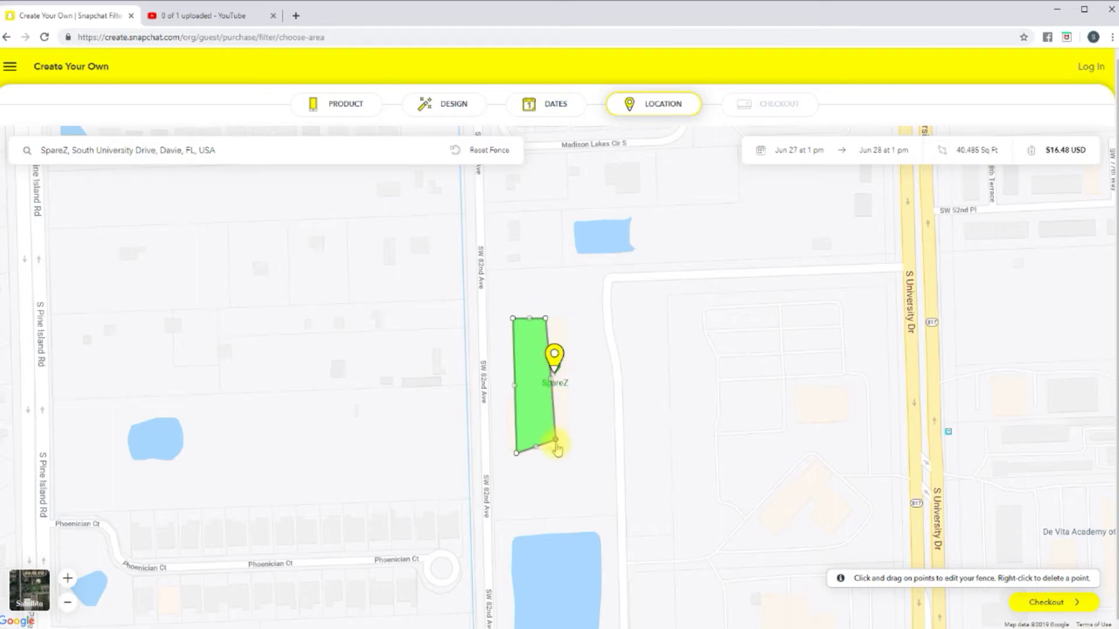
pyautogui.moveTo(555, 442); pyautogui.dragTo(546, 449)
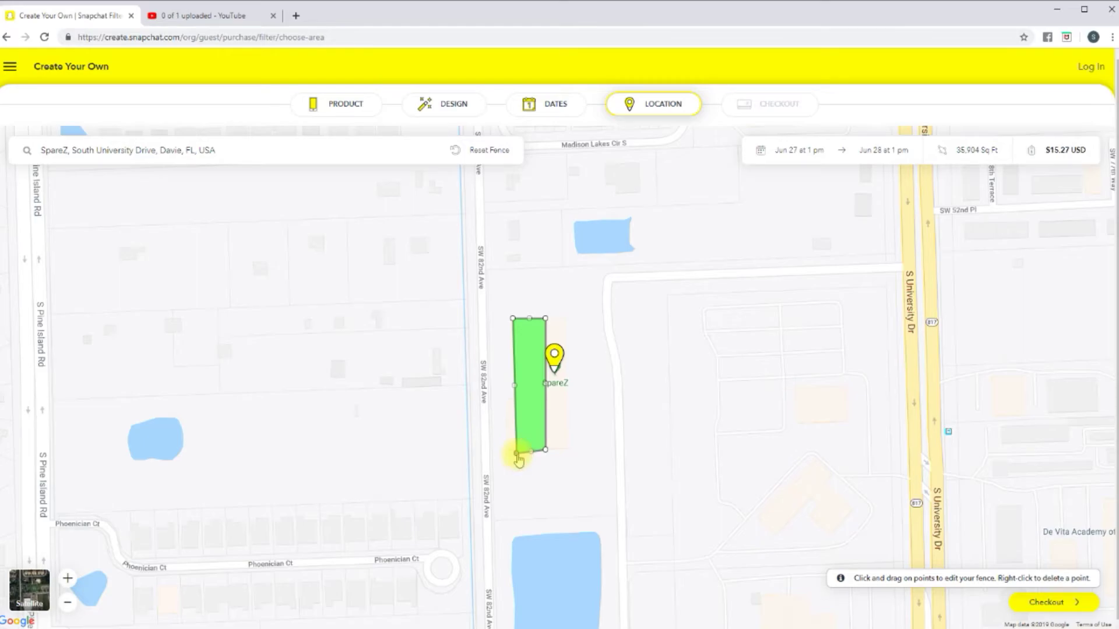
pyautogui.moveTo(518, 459); pyautogui.dragTo(517, 459)
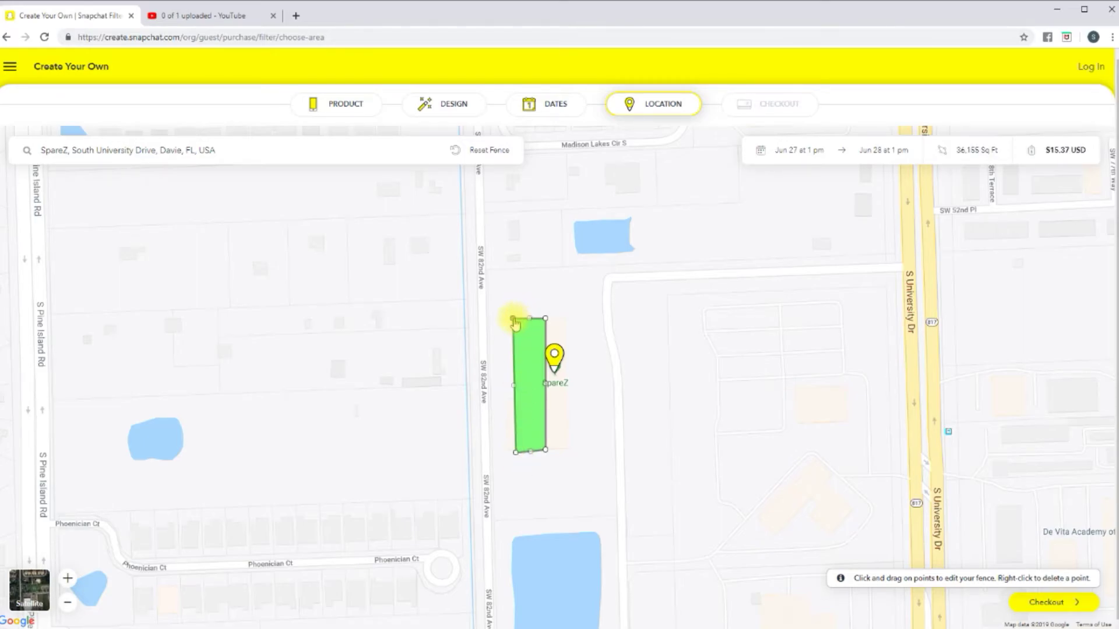
pyautogui.moveTo(514, 322); pyautogui.dragTo(523, 320)
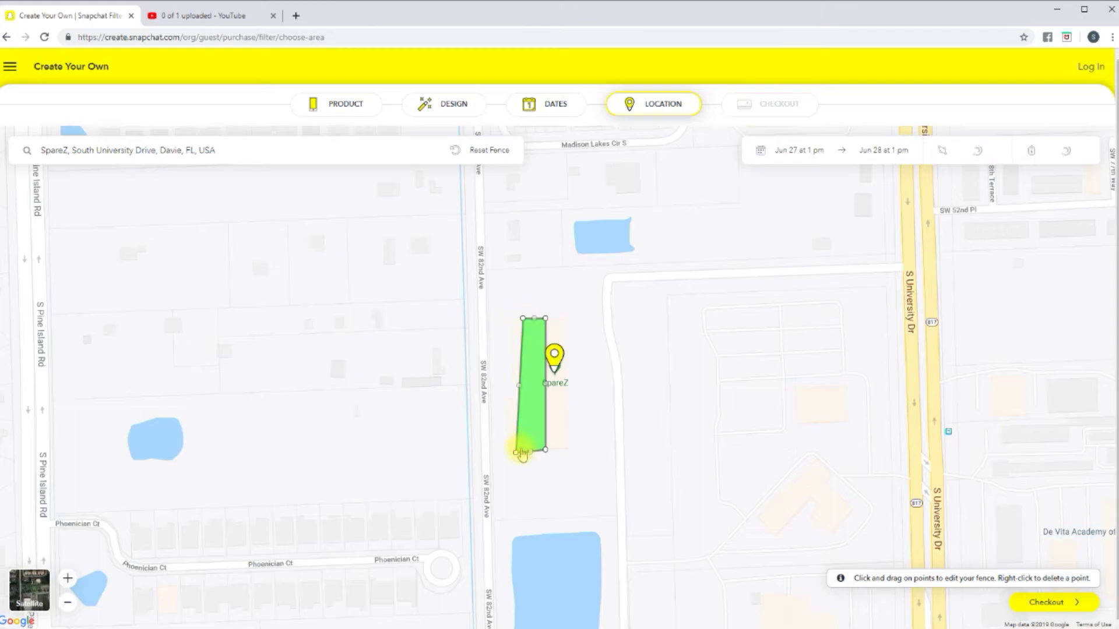
pyautogui.moveTo(518, 452); pyautogui.dragTo(548, 455)
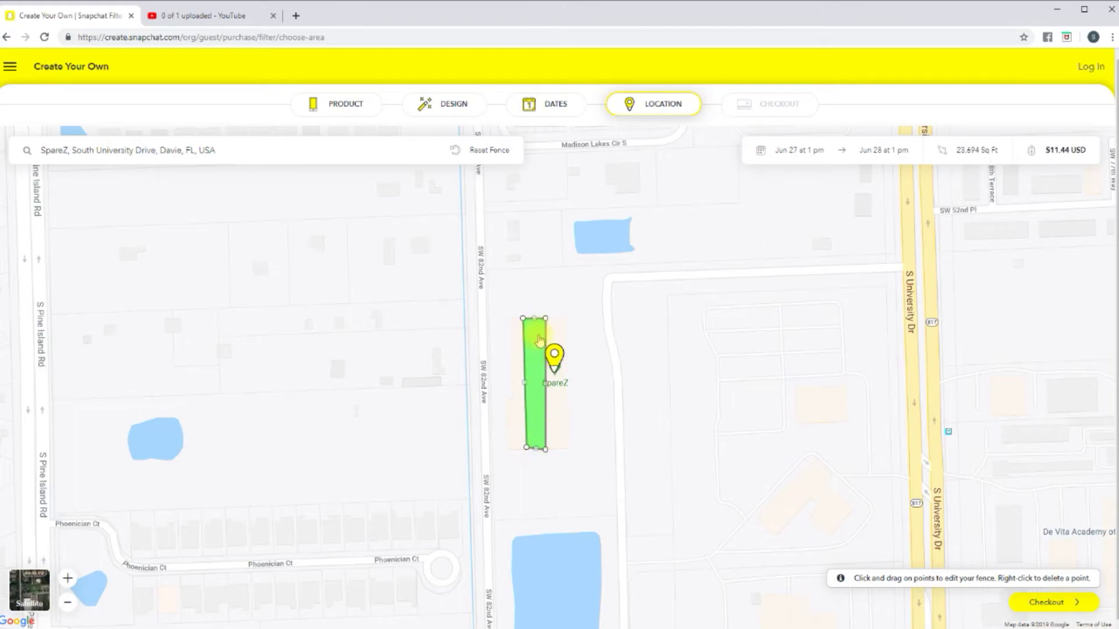
# Reshape the SpareZ fence into a compact block of about 14,300 sq ft by moving its corners around the SpareZ label.
pyautogui.moveTo(545, 318); pyautogui.dragTo(567, 367)
pyautogui.moveTo(523, 318); pyautogui.dragTo(537, 364)
pyautogui.moveTo(559, 411); pyautogui.dragTo(567, 400)
pyautogui.moveTo(548, 454); pyautogui.dragTo(566, 422)
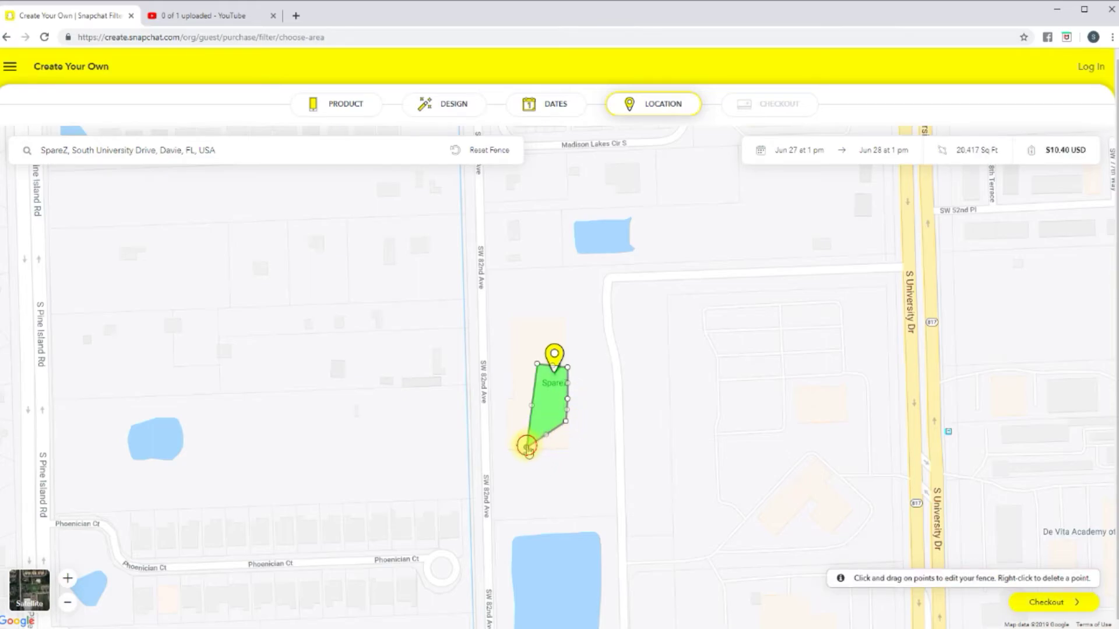
pyautogui.moveTo(536, 418)
pyautogui.mouseDown()
pyautogui.moveTo(568, 422)
pyautogui.moveTo(536, 424)
pyautogui.mouseUp()
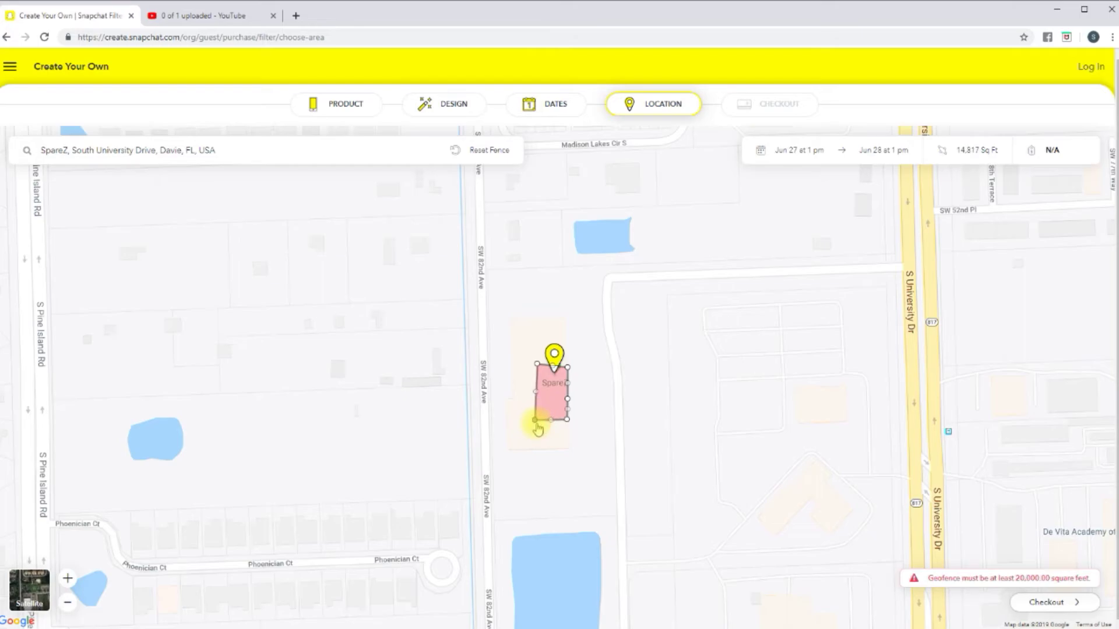
# Enlarge the SpareZ fence to about 20,100 sq ft by pulling its western, southern and northern edges outward.
pyautogui.moveTo(569, 366); pyautogui.dragTo(527, 391)
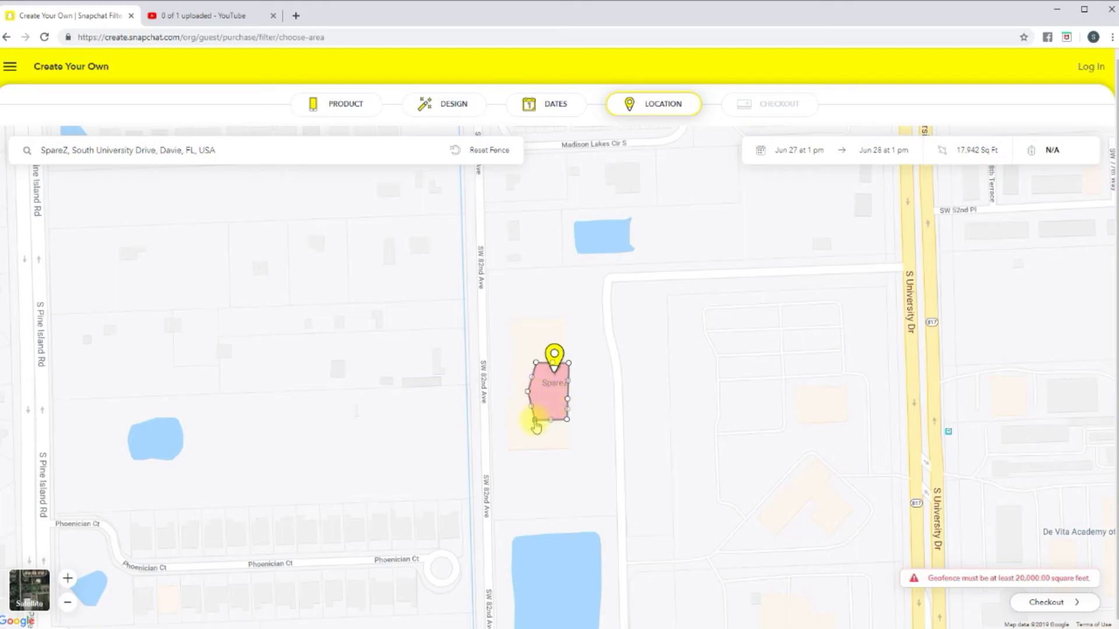
pyautogui.moveTo(535, 429); pyautogui.dragTo(565, 424)
pyautogui.moveTo(568, 363); pyautogui.dragTo(536, 362)
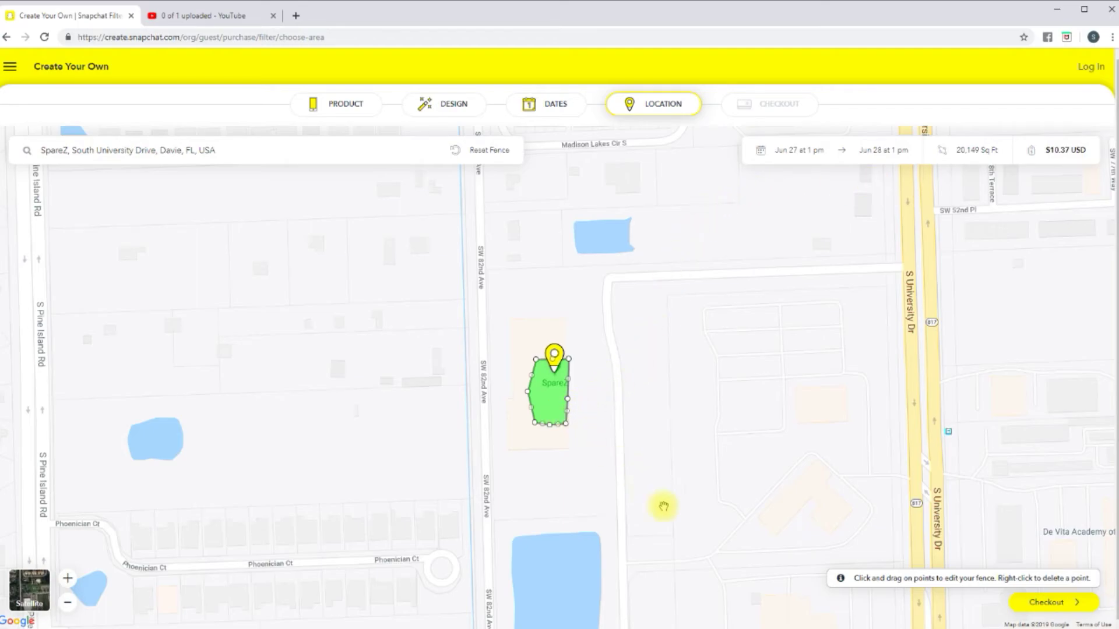
# Reset the fence and search again for SpareZ, South University Drive, Davie, FL, USA to place a square fence of about 20,100 sq ft.
pyautogui.click(492, 154)
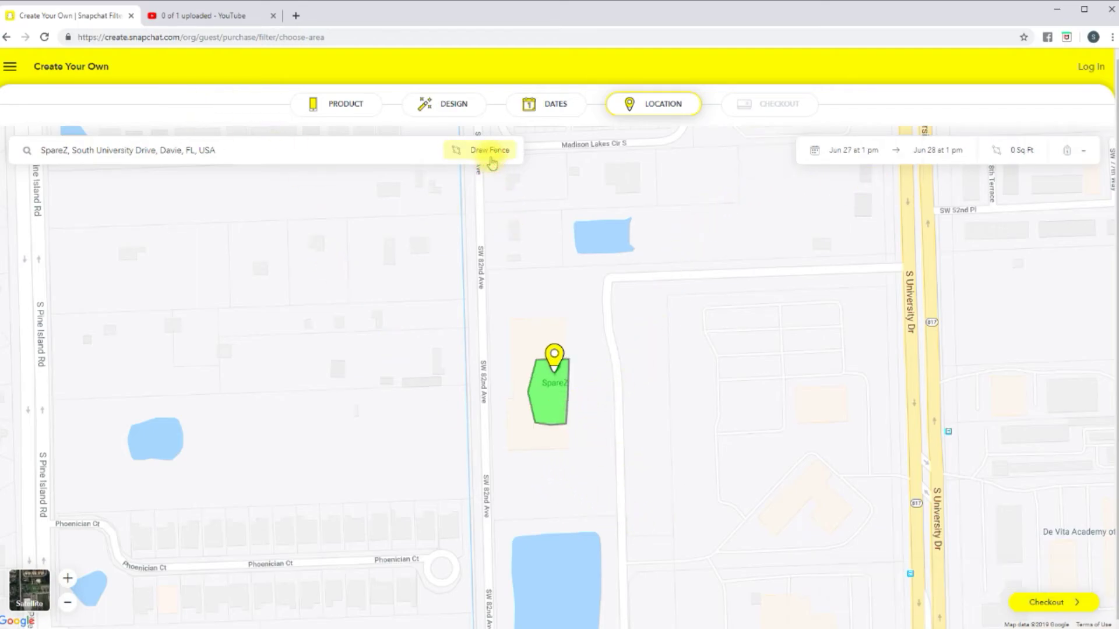
pyautogui.click(223, 152)
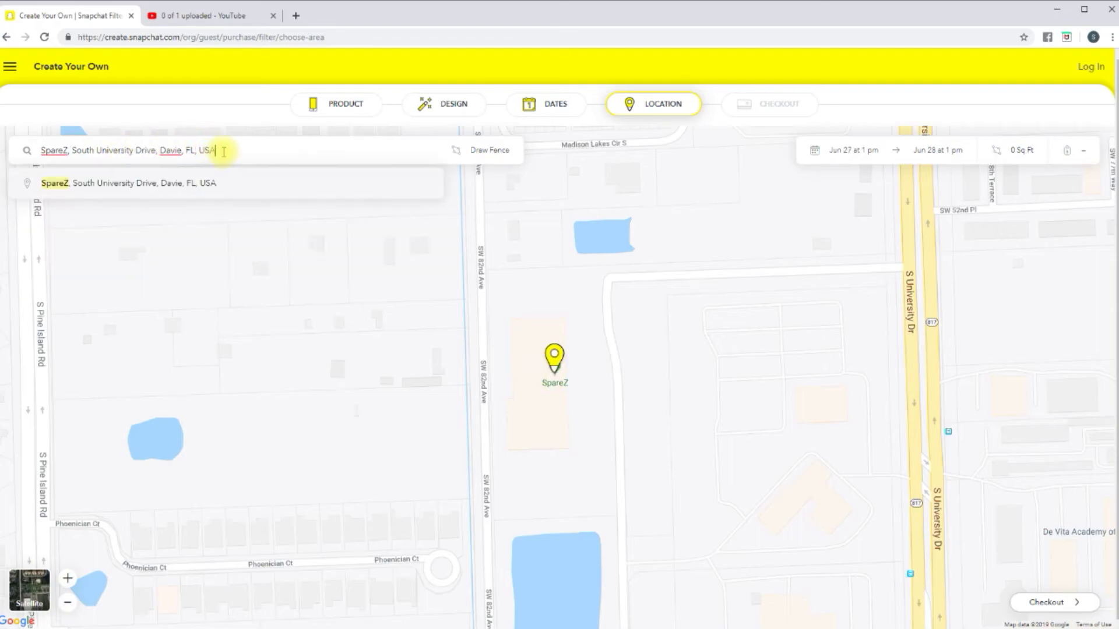
pyautogui.press('Return')
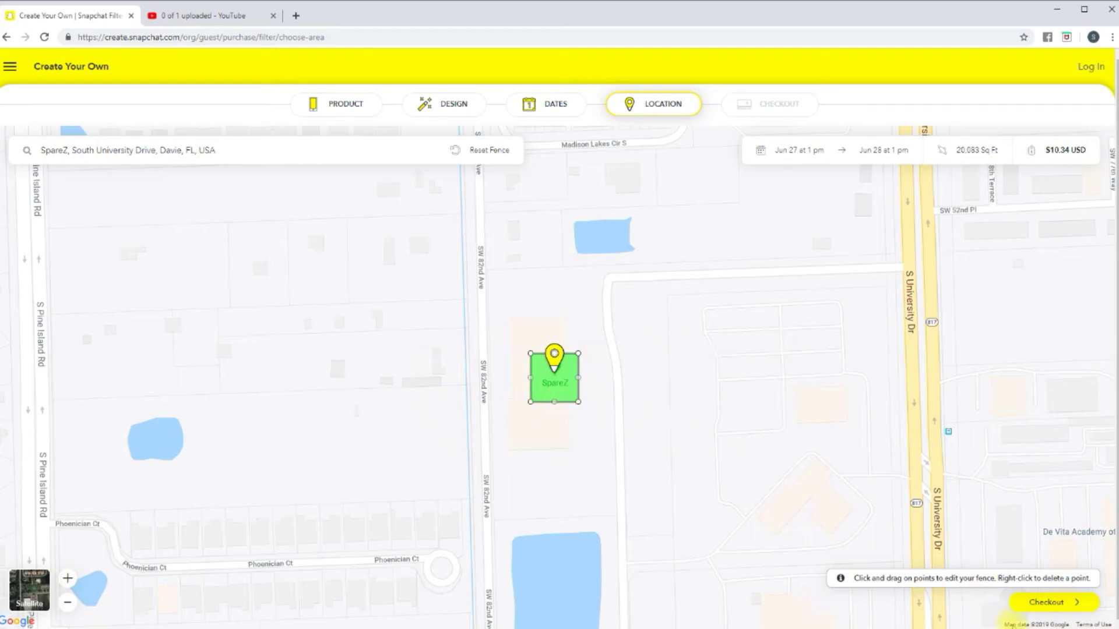
# Proceed to checkout with the square SpareZ fence and confirm the geofence placement.
pyautogui.click(1058, 608)
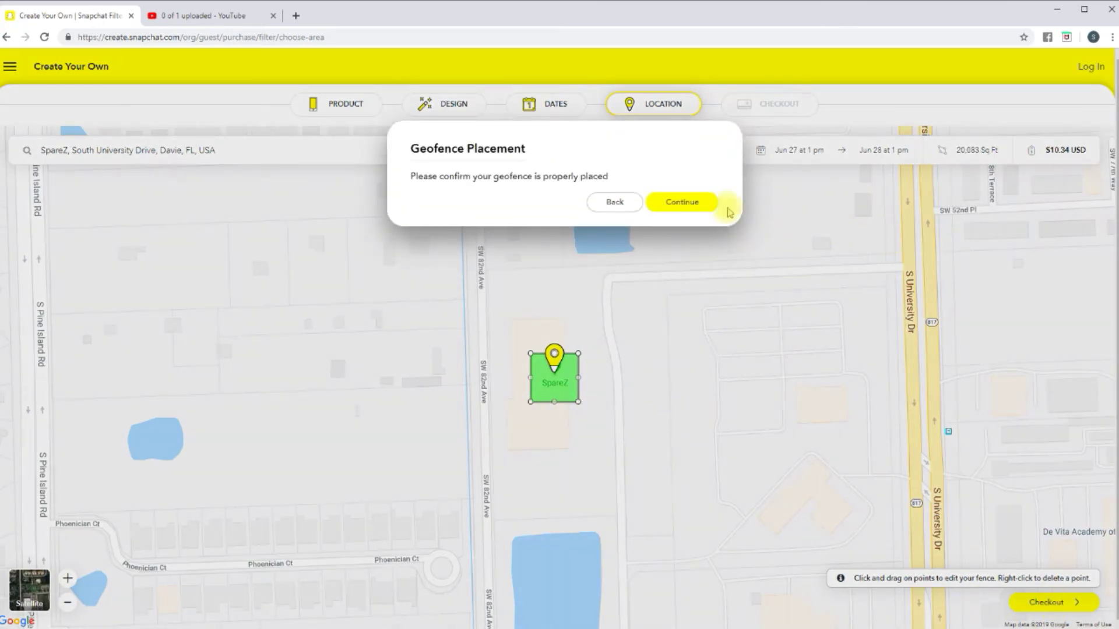
pyautogui.click(676, 202)
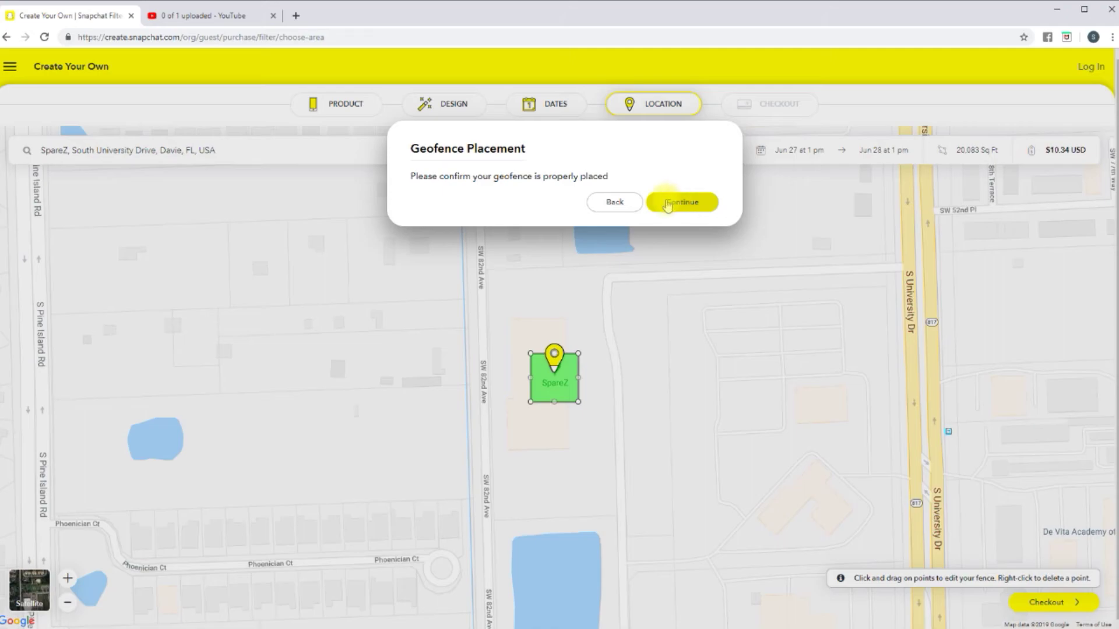
pyautogui.click(668, 203)
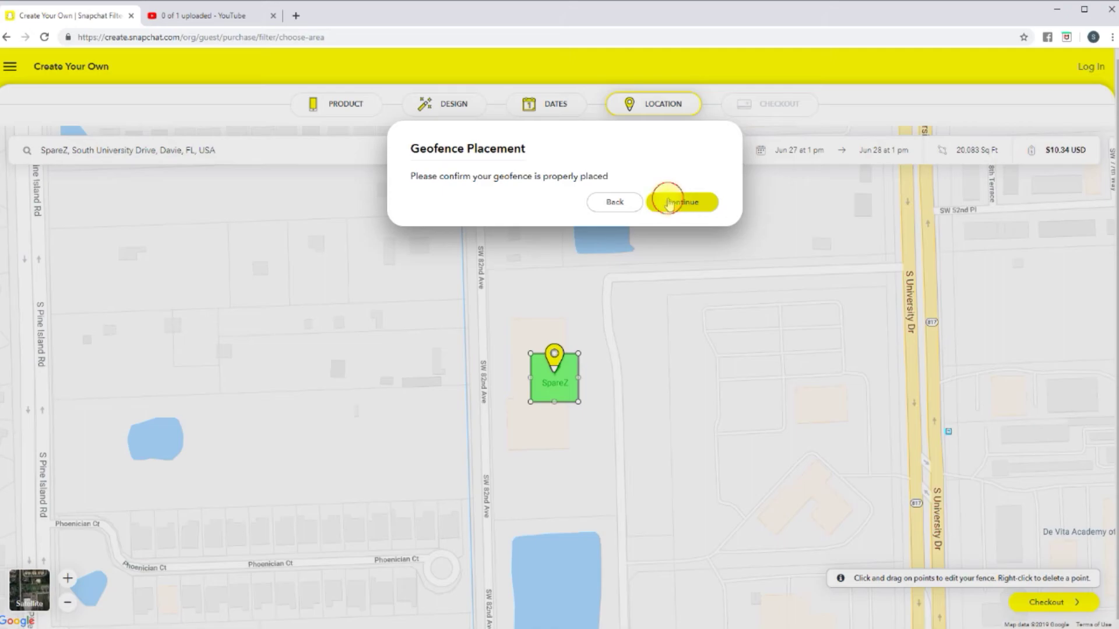